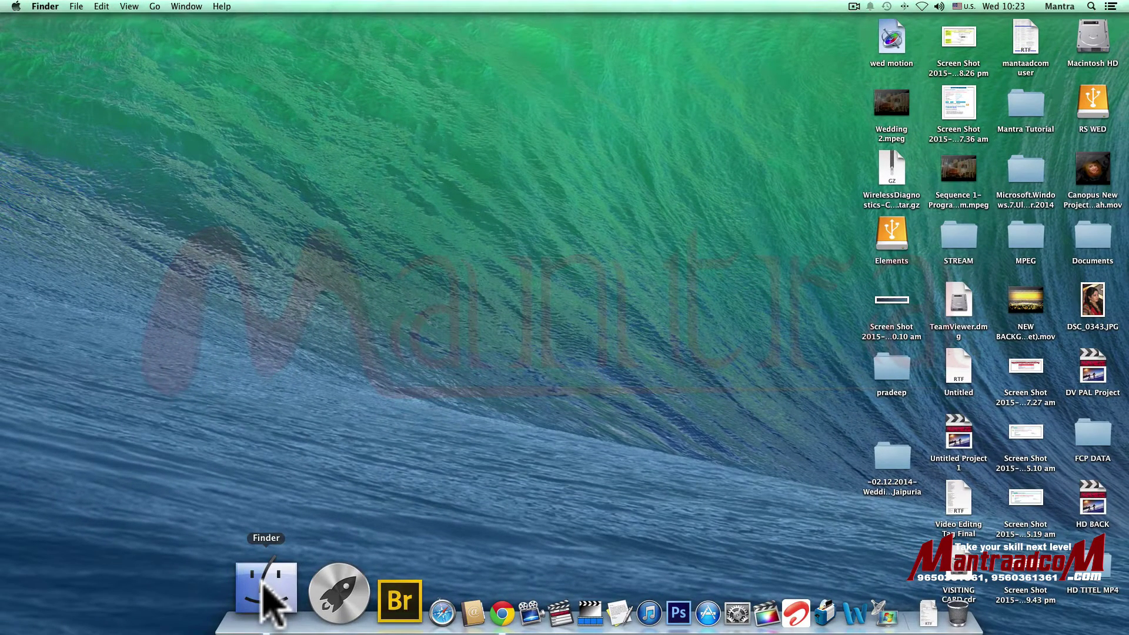
- Open a Finder window, move it to a clear area of the desktop, and close it
left_click(264, 586)
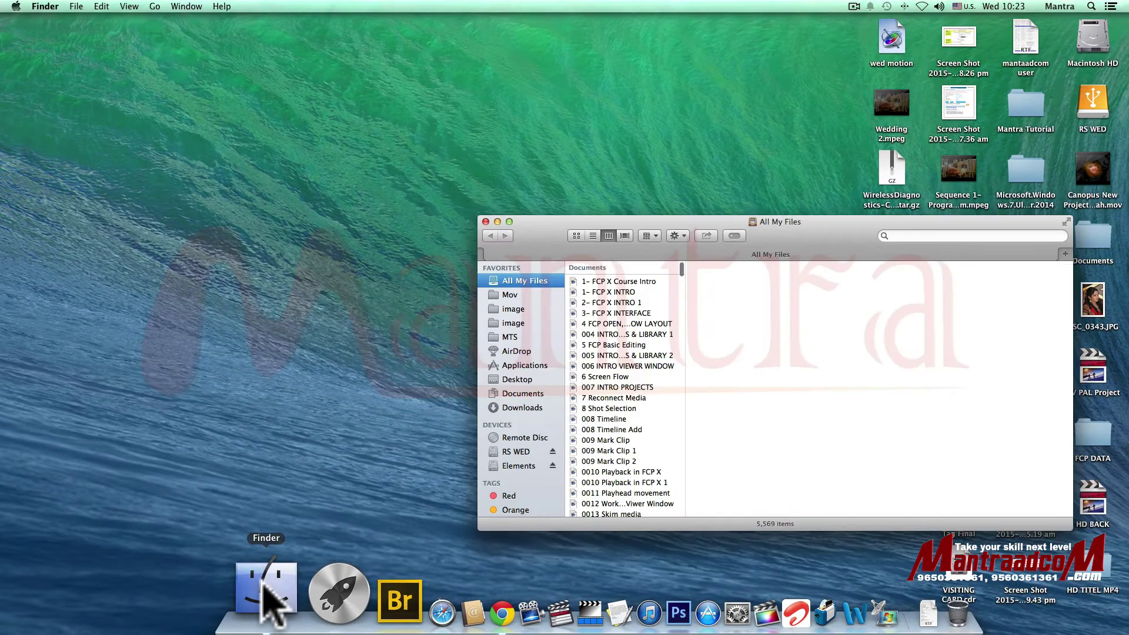
left_click_drag(531, 227, 263, 120)
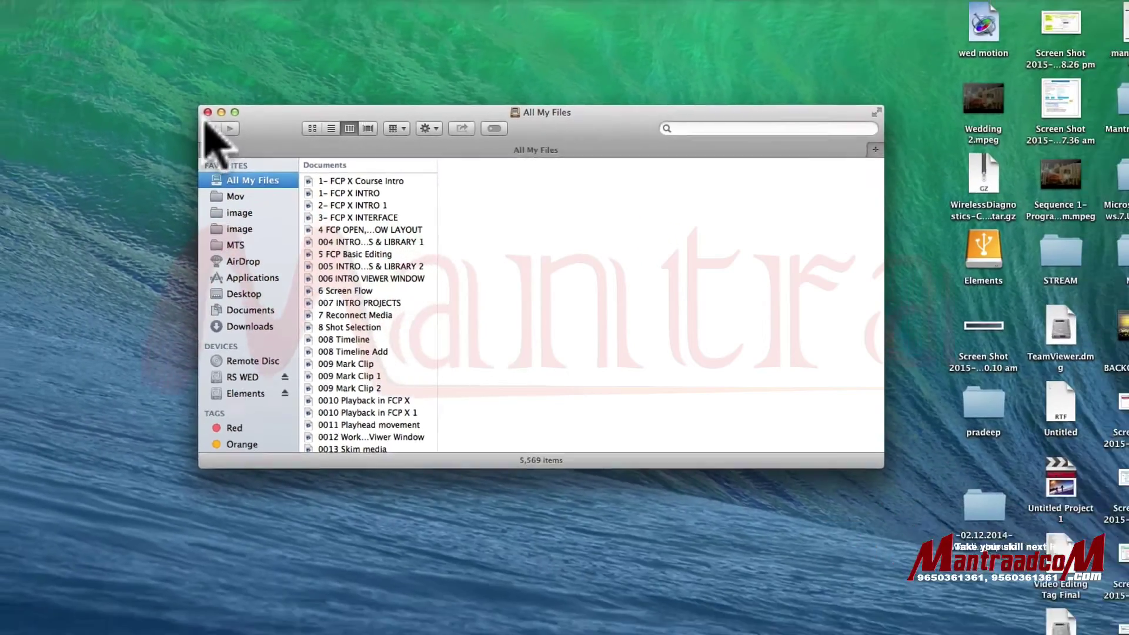
left_click(174, 106)
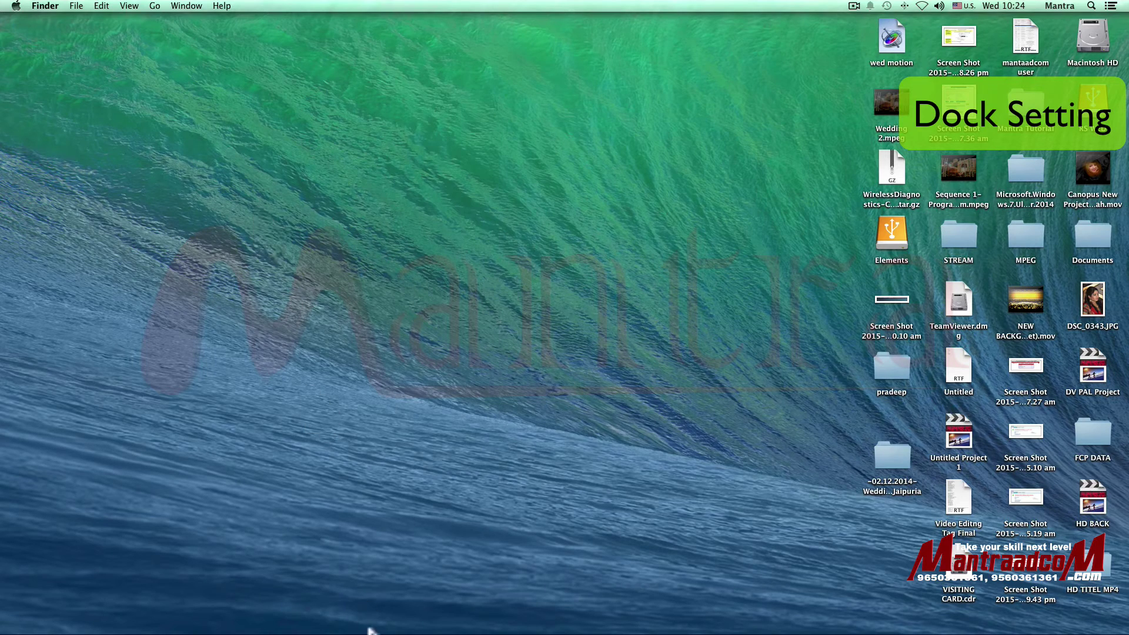
- Examine the apps in the Dock and the commands offered by the Apple and Finder menus
mouse_move(372, 630)
mouse_move(691, 631)
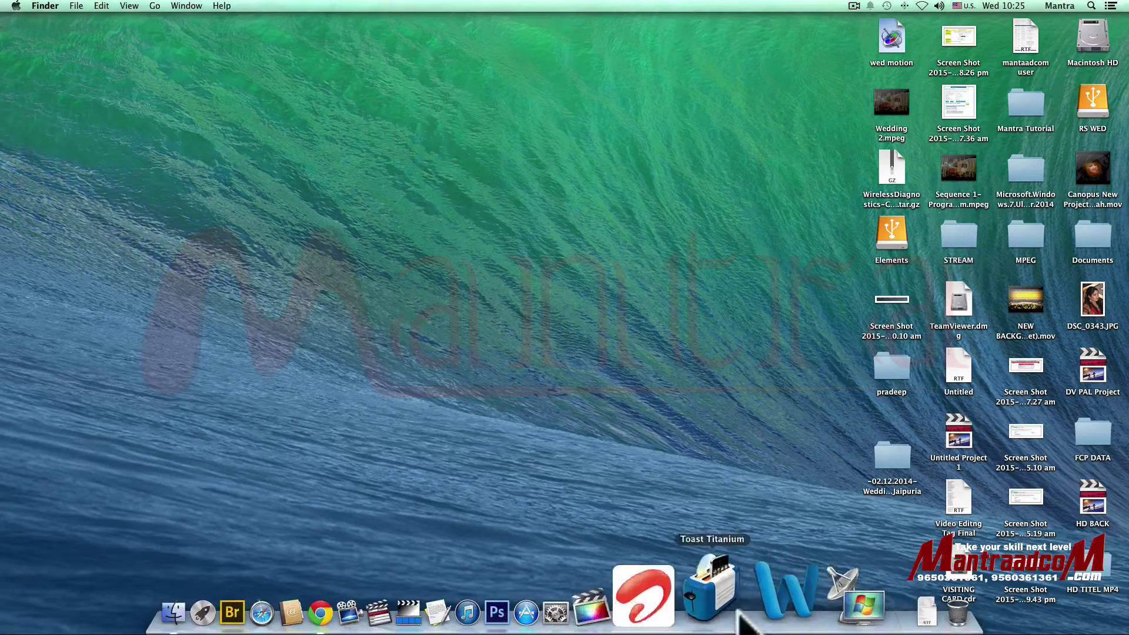
left_click(20, 6)
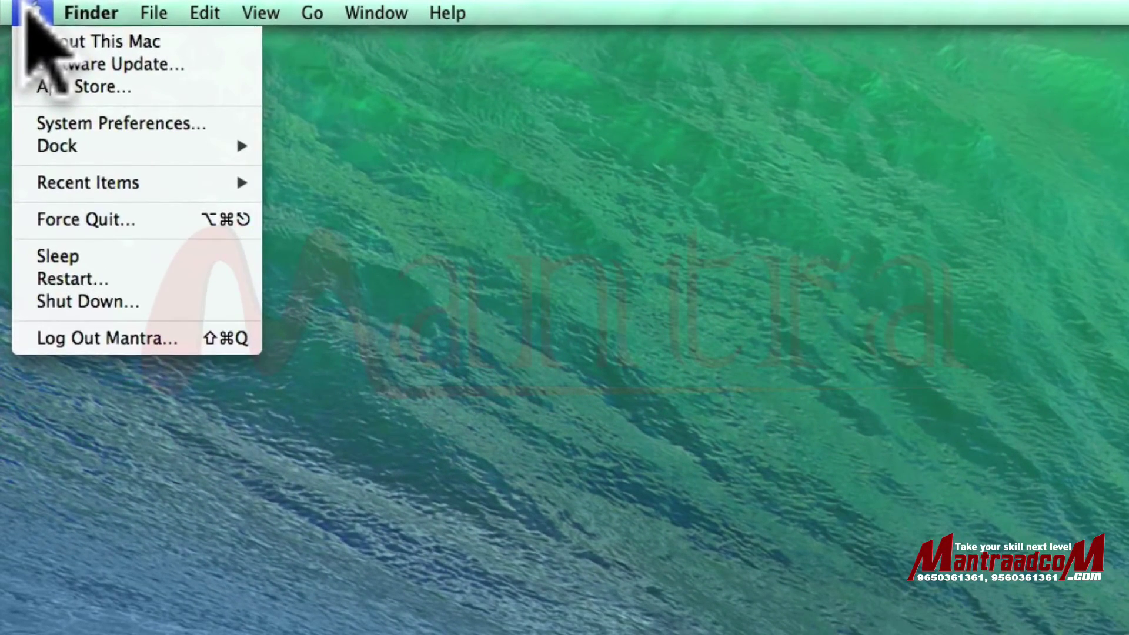
mouse_move(83, 13)
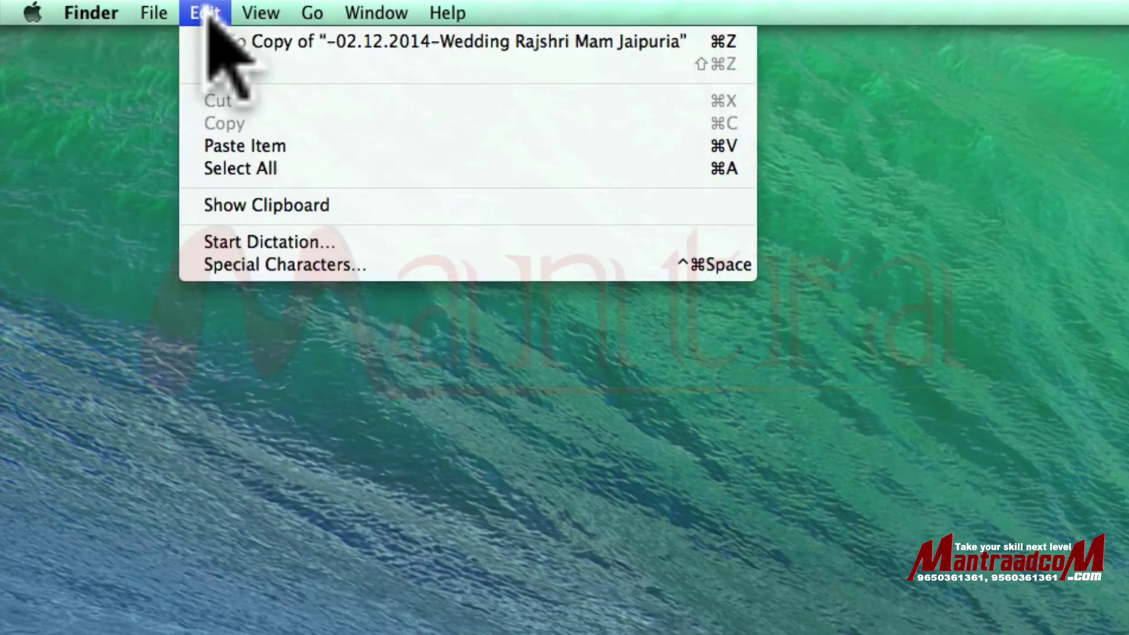
mouse_move(261, 13)
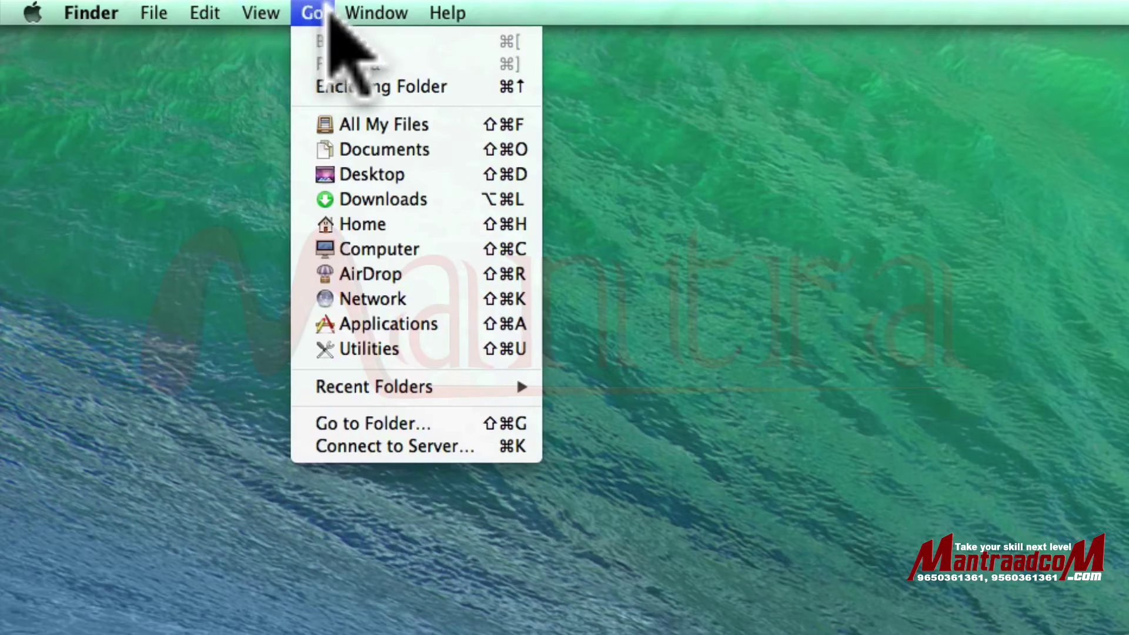
mouse_move(376, 12)
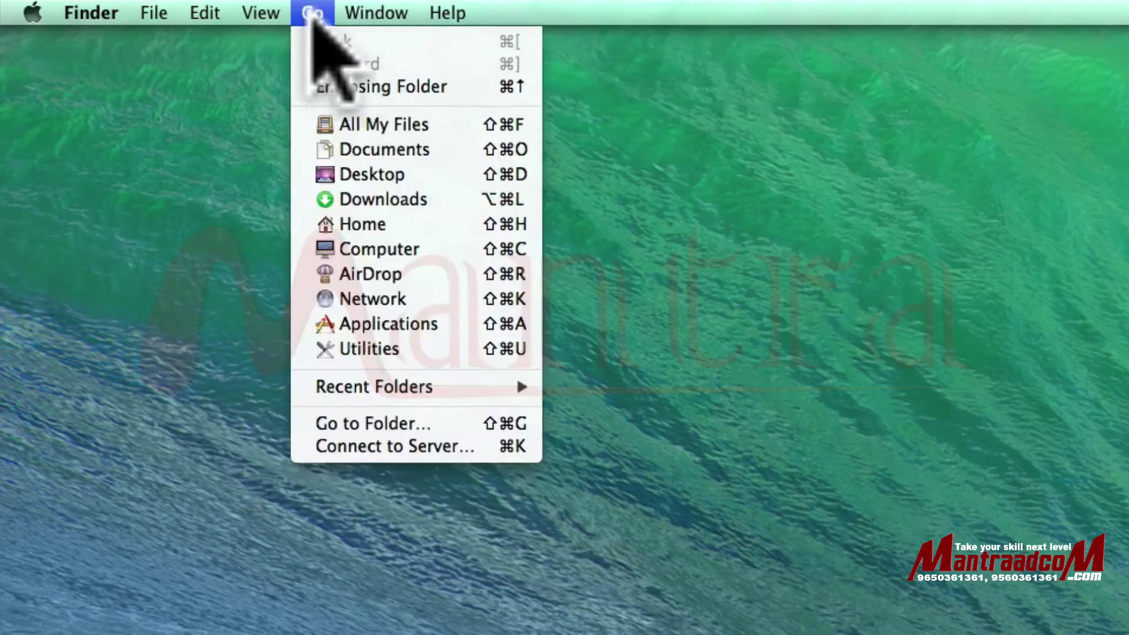
mouse_move(182, 15)
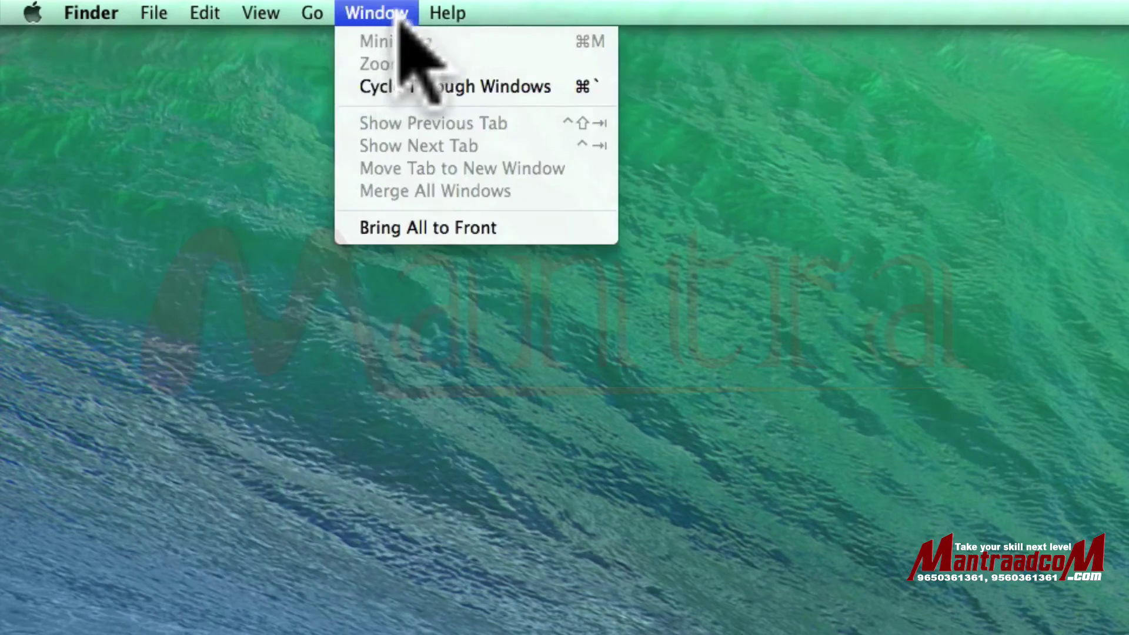
left_click(500, 13)
left_click(356, 11)
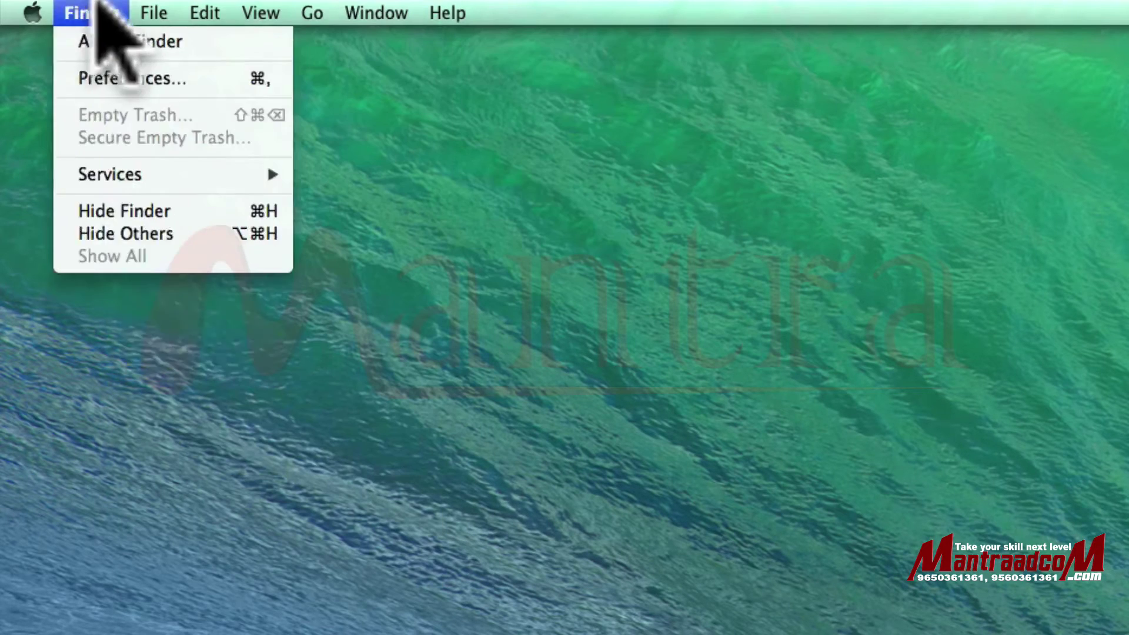
- Open About This Mac with its detailed overview and reposition the window
mouse_move(29, 9)
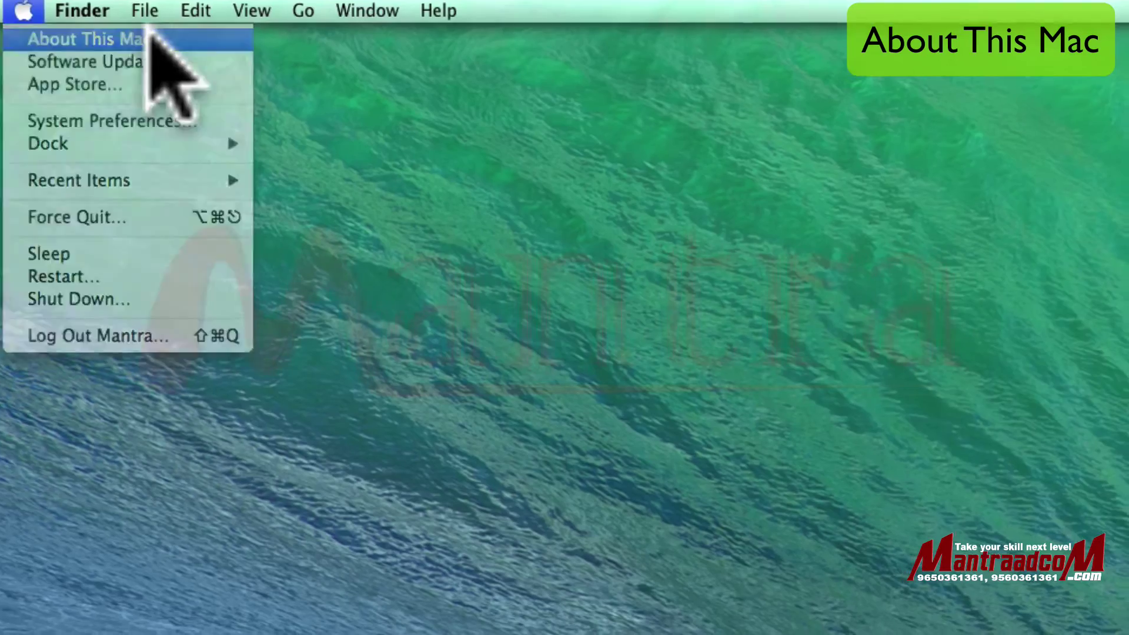
left_click(175, 38)
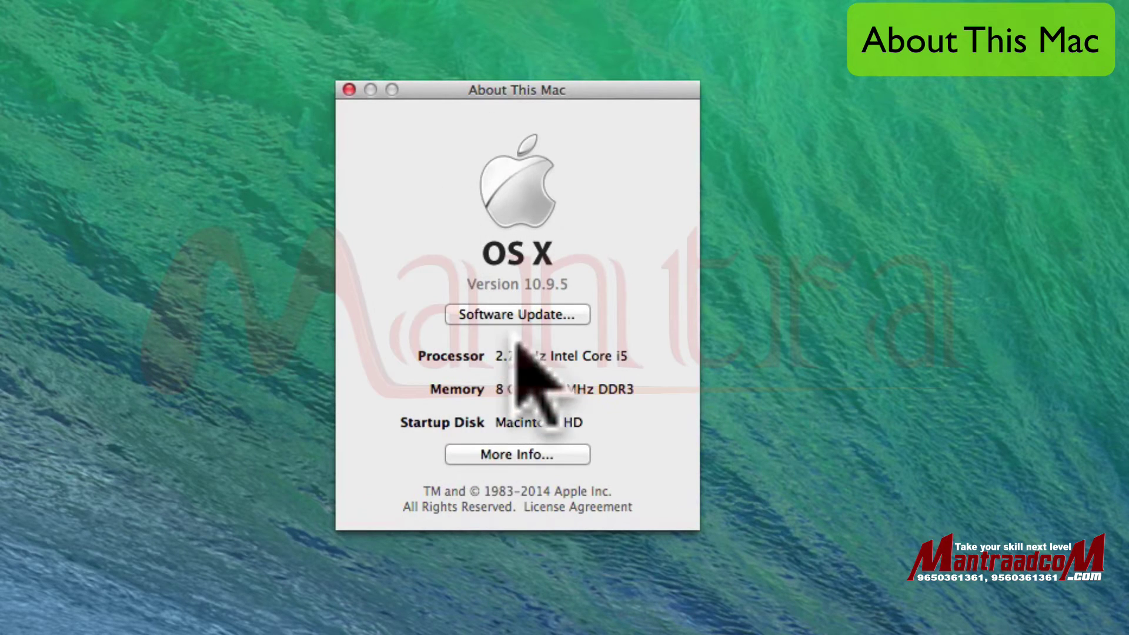
left_click(525, 456)
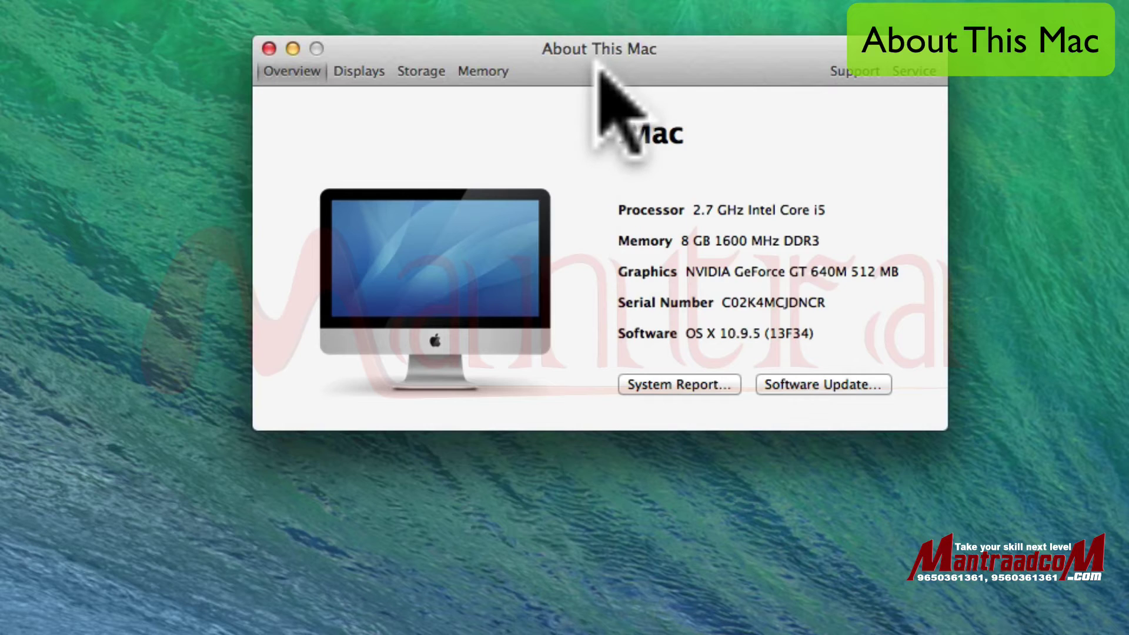
left_click_drag(594, 56, 539, 67)
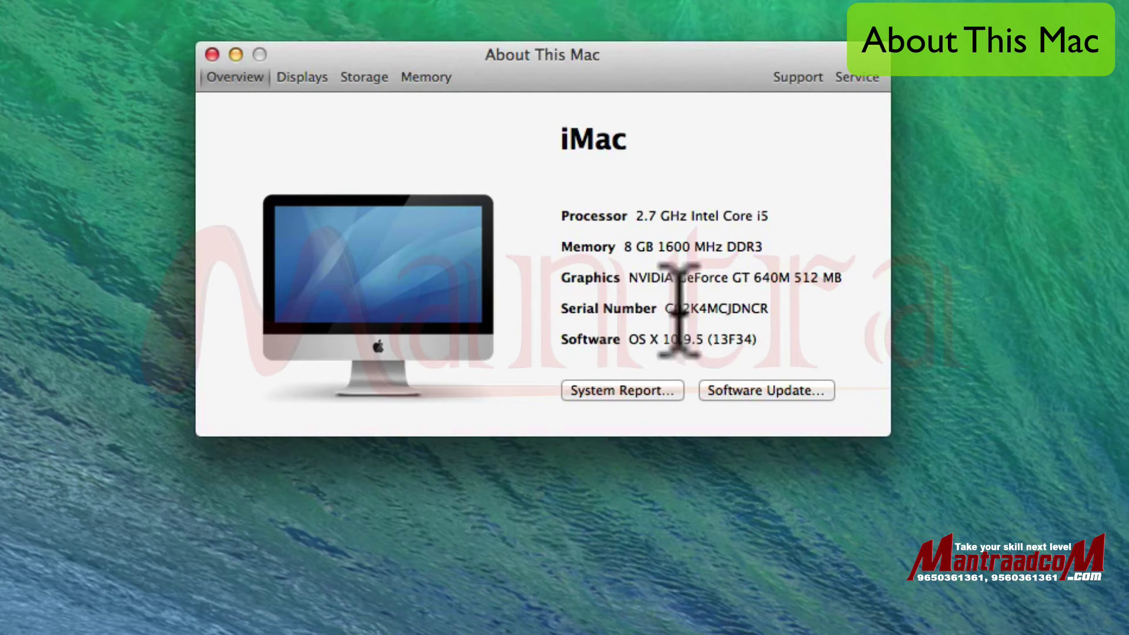
- Highlight the processor, memory, graphics, serial number and software entries in the Mac's overview
left_click_drag(635, 214, 706, 213)
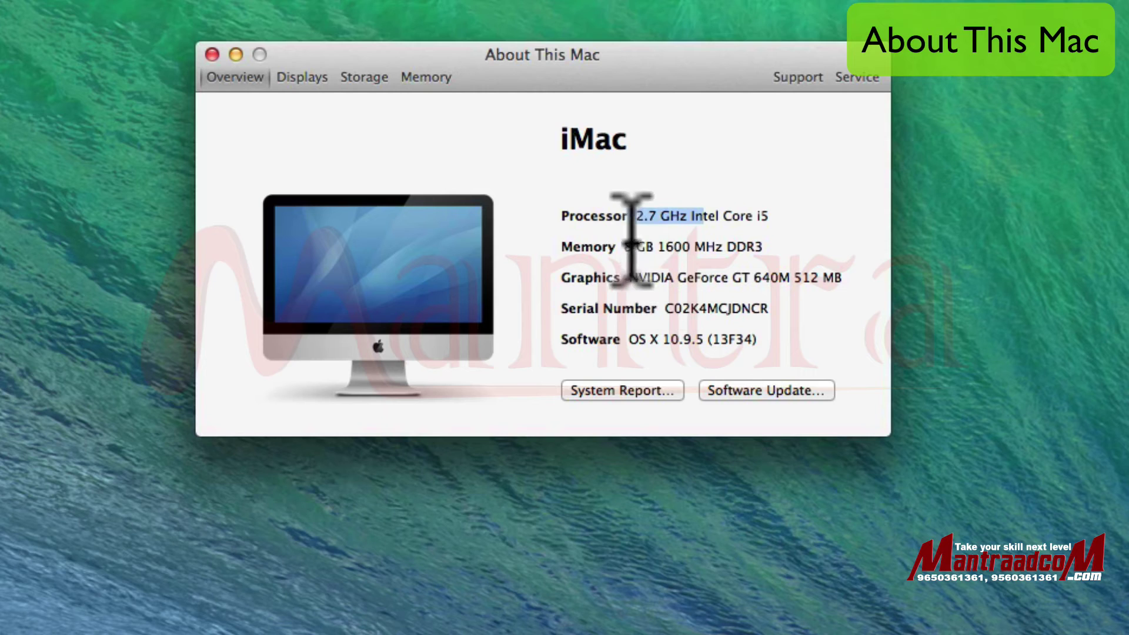
left_click_drag(624, 246, 715, 279)
left_click_drag(664, 307, 769, 307)
left_click_drag(629, 340, 702, 340)
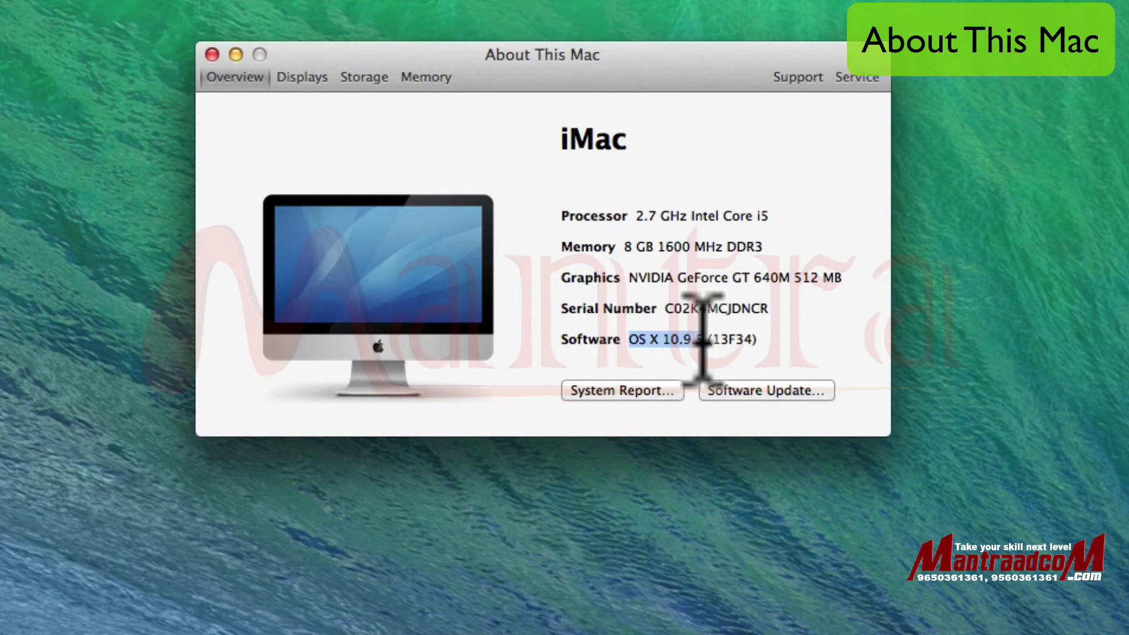
- Review the Mac's display, storage and memory information, highlighting the RS WED and Elements drive names
left_click(304, 77)
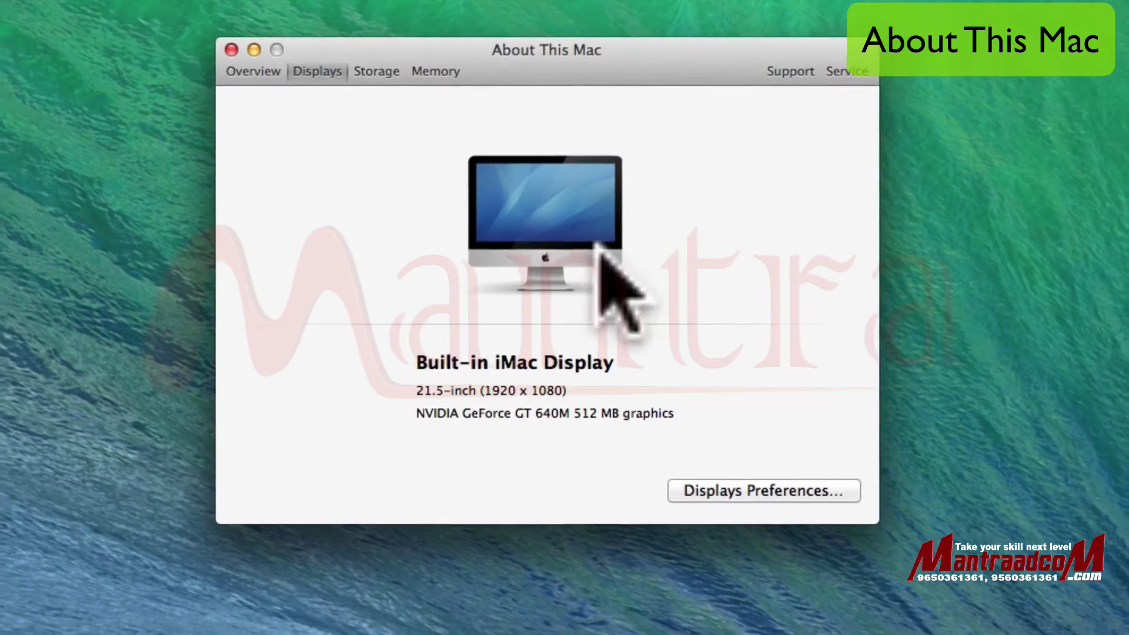
left_click(393, 64)
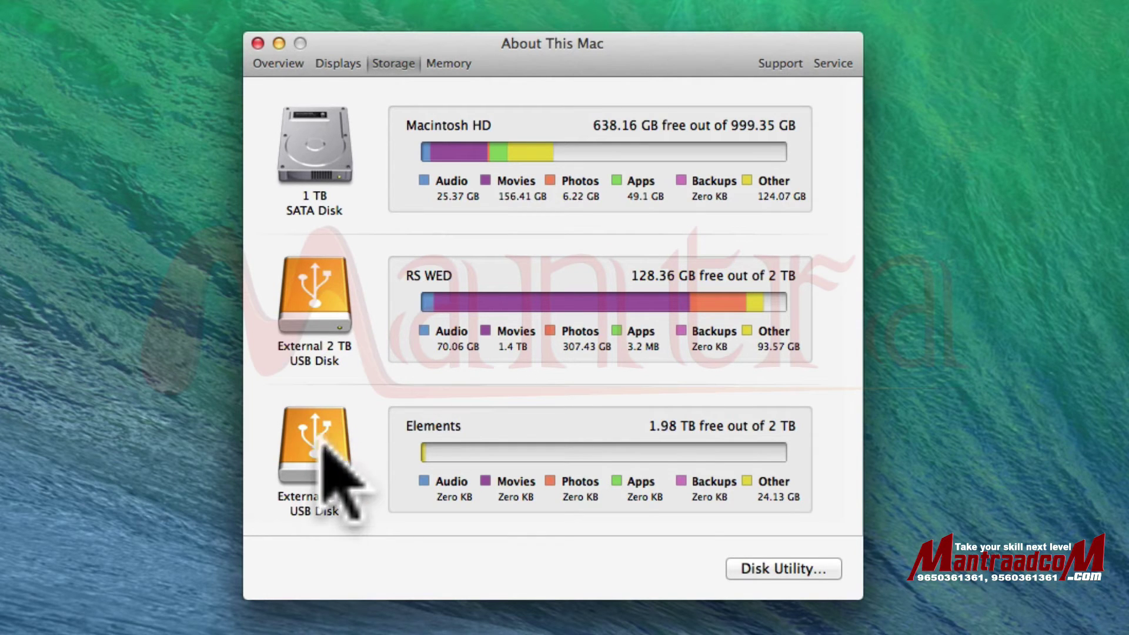
left_click_drag(455, 271, 398, 276)
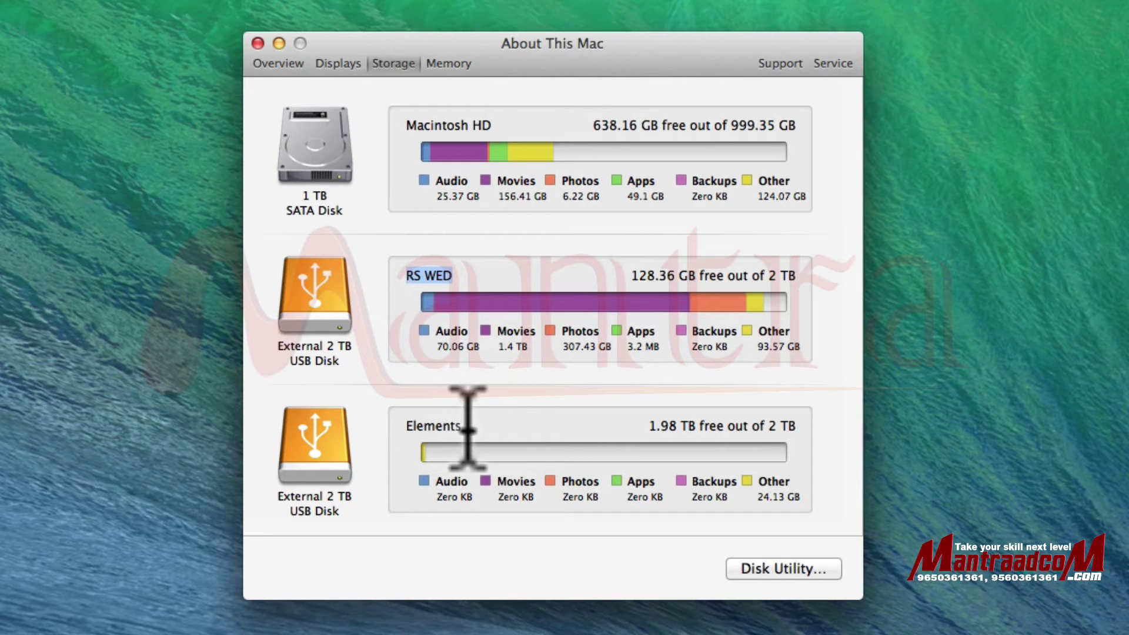
left_click_drag(463, 425, 374, 430)
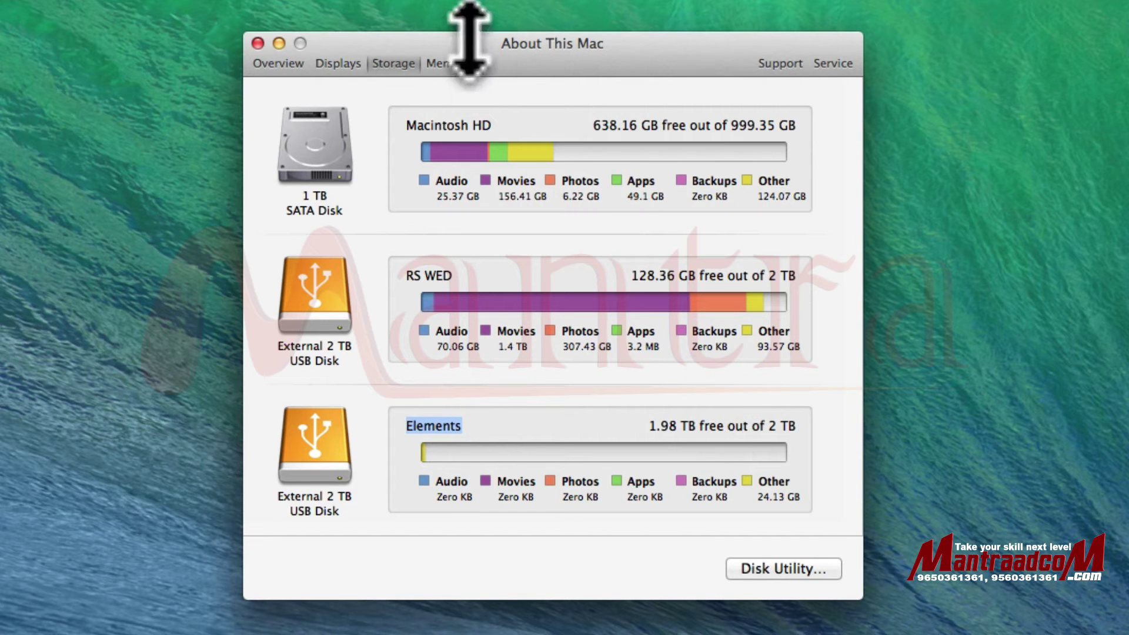
left_click(448, 63)
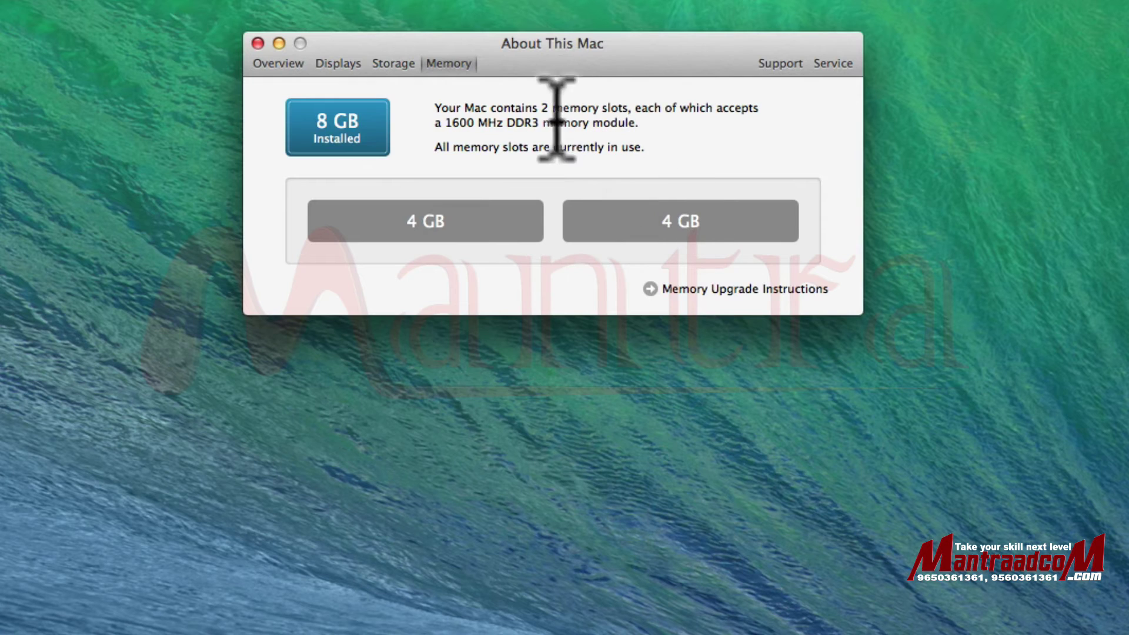
- Revisit the overview, displays, storage and memory information, and return to the overview
left_click(283, 64)
left_click(334, 63)
left_click(393, 63)
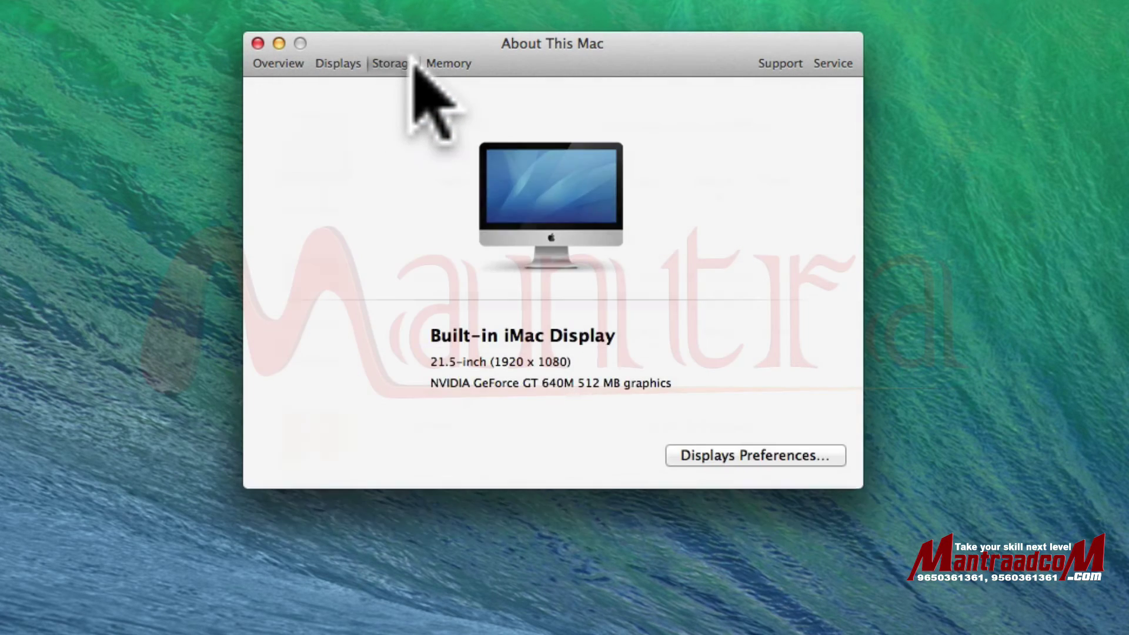
left_click(450, 63)
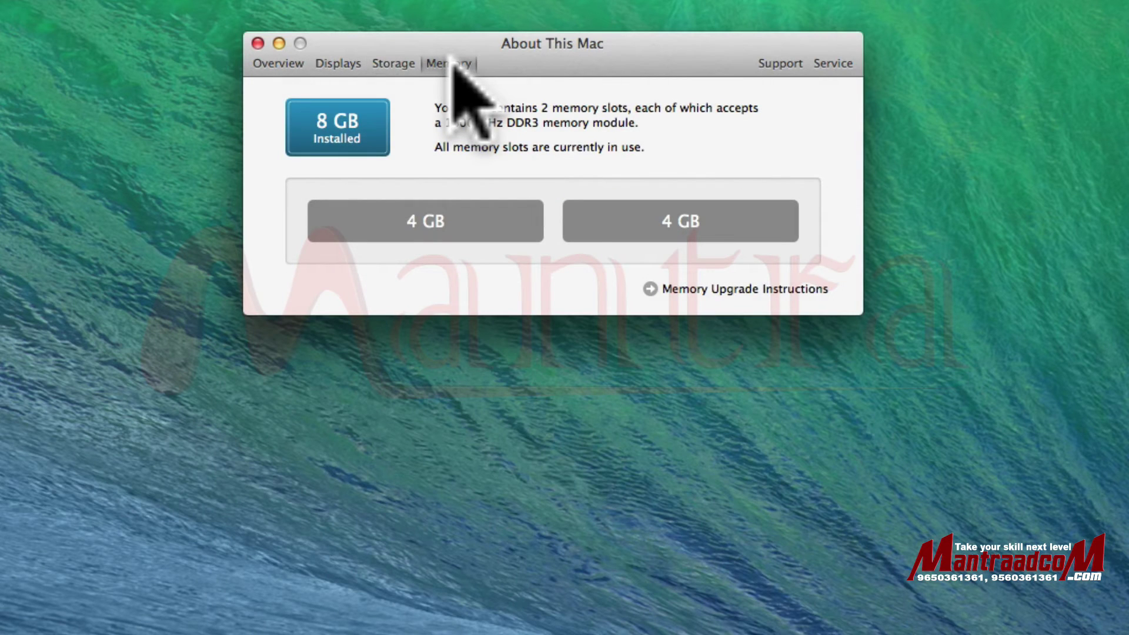
left_click(282, 63)
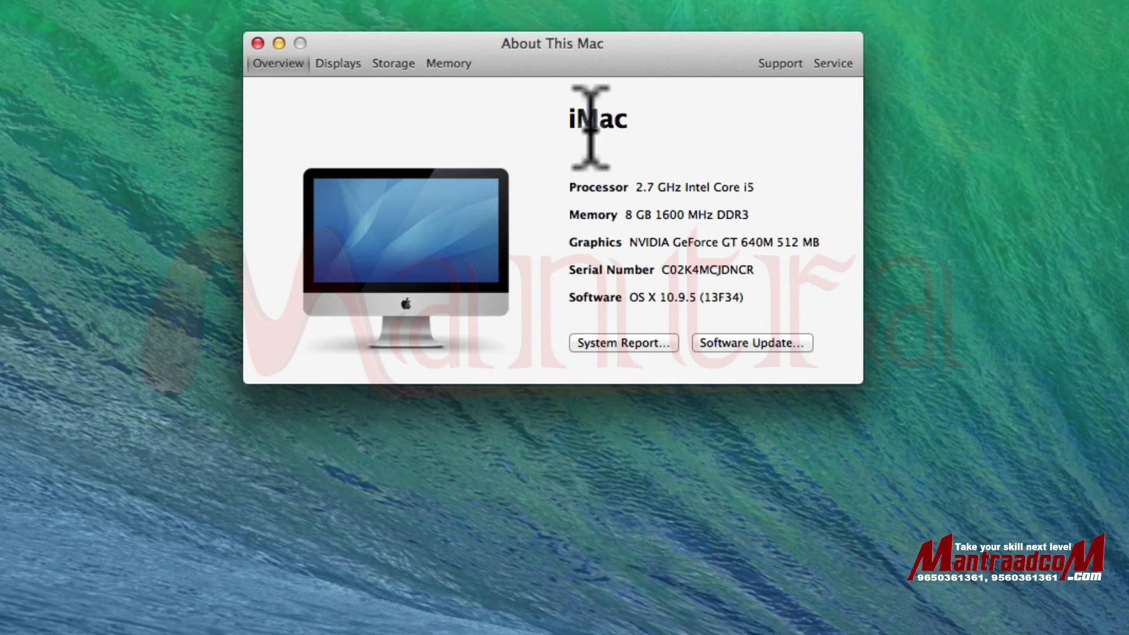
- Open the full System Report and browse its hardware categories down to Parallel SCSI
left_click(605, 344)
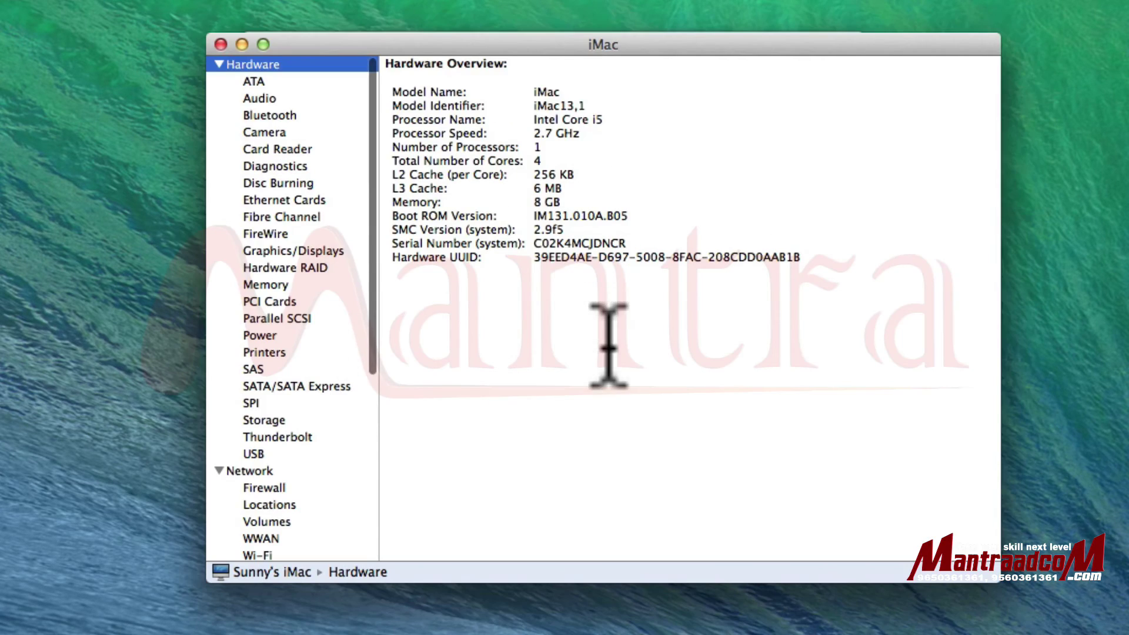
left_click_drag(283, 112, 291, 322)
scroll(305, 380, "down", 5)
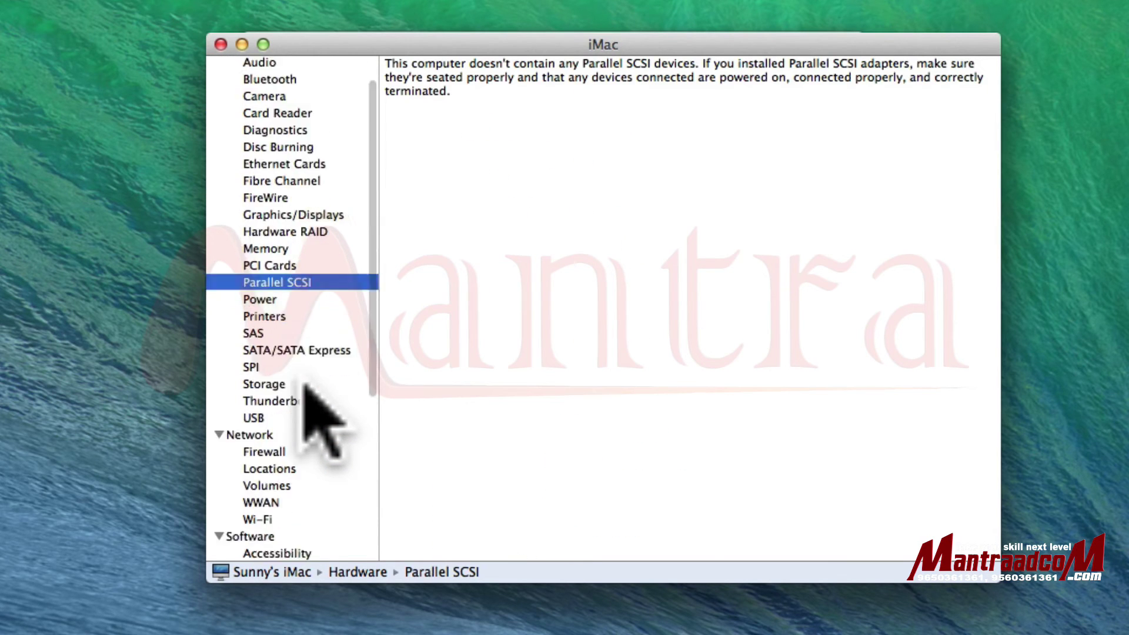
scroll(305, 382, "up", 5)
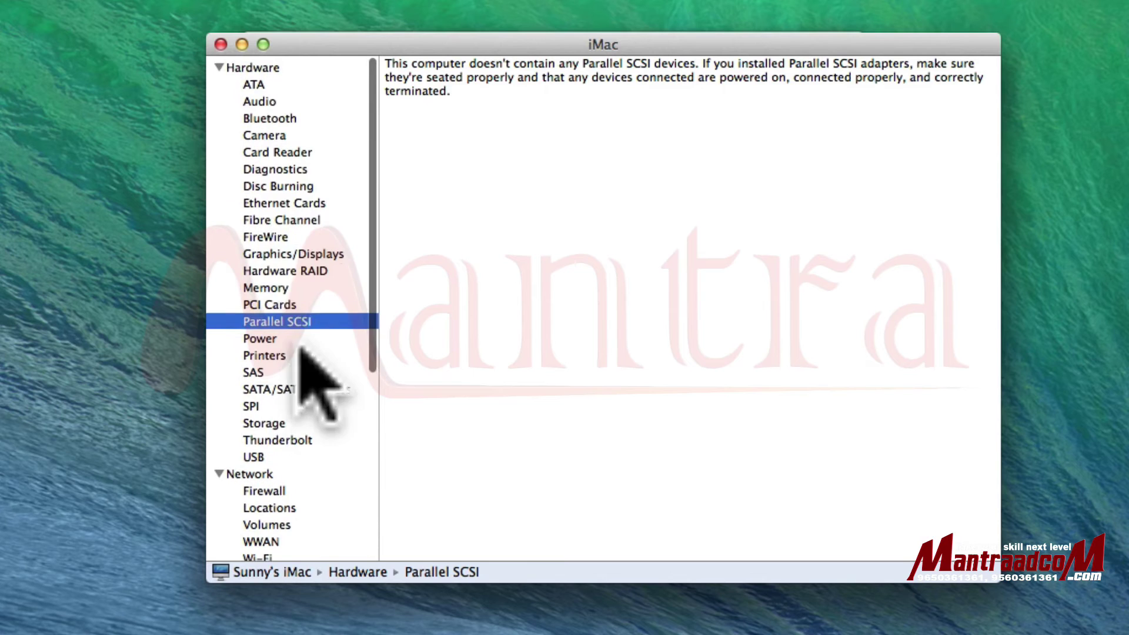
- View the report's Audio, Bluetooth, Disc Burning, Ethernet Cards, Graphics/Displays and Memory hardware details
left_click(271, 98)
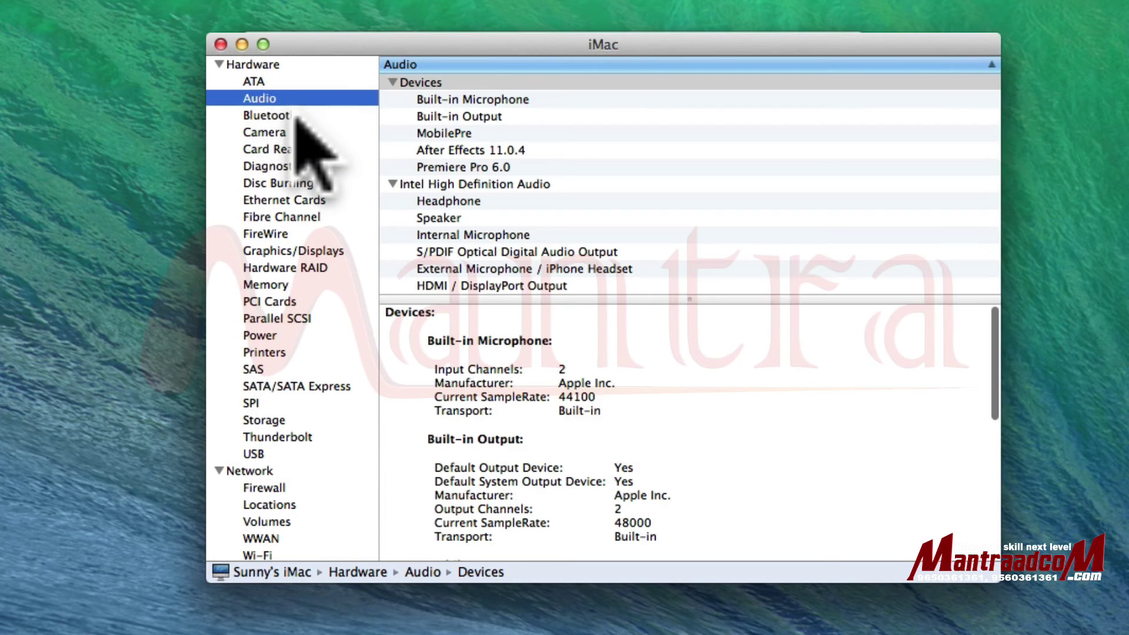
left_click(304, 113)
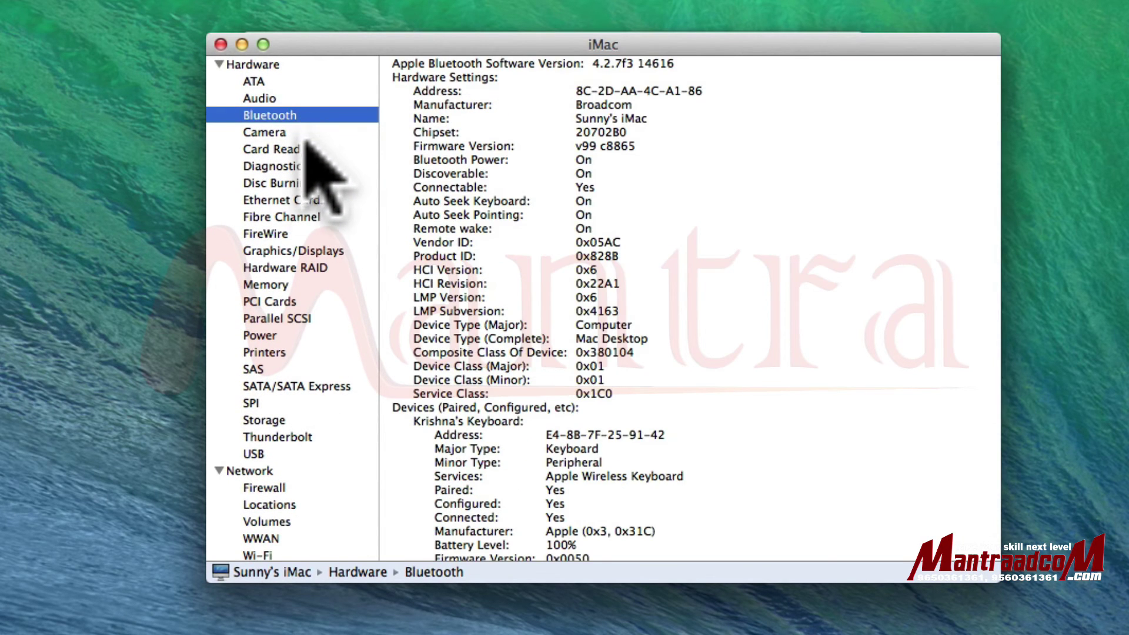
left_click(315, 182)
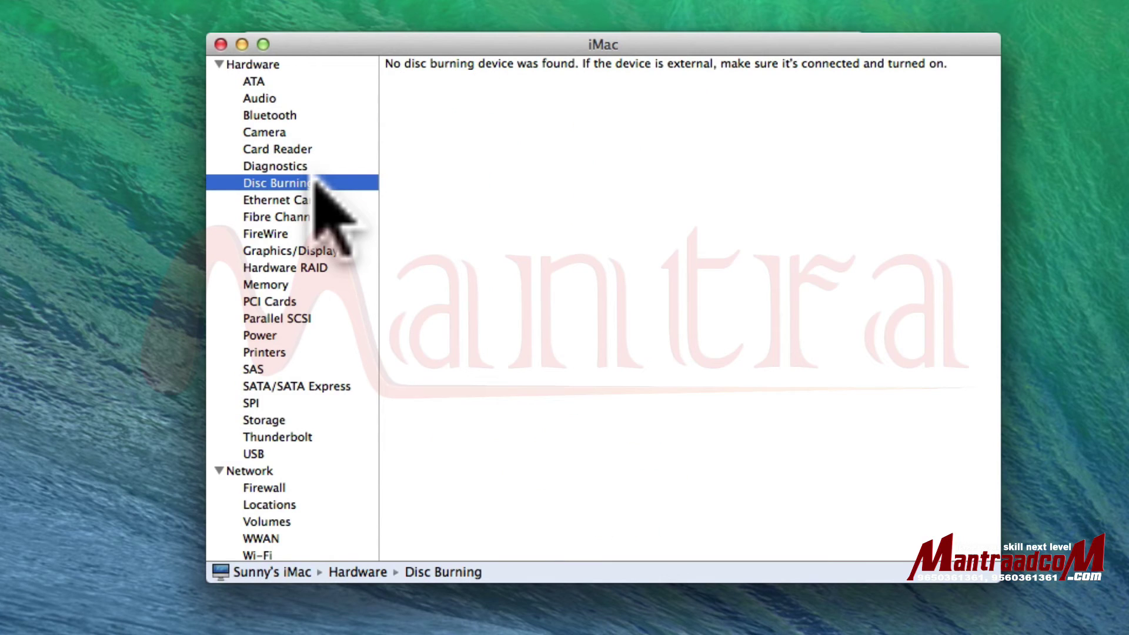
left_click(348, 201)
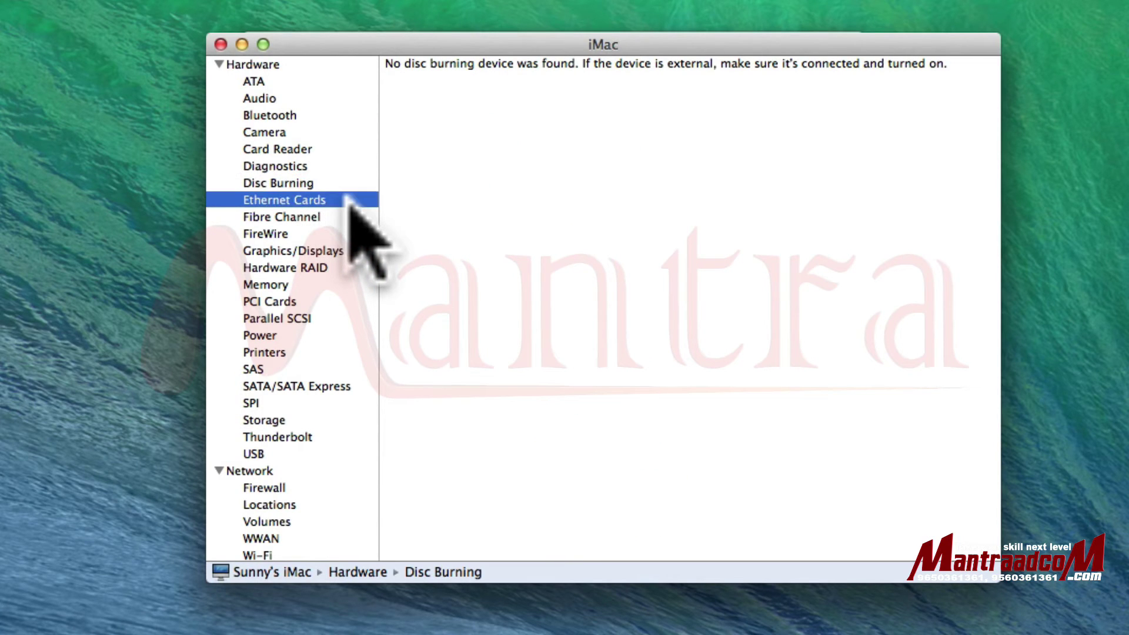
left_click(320, 252)
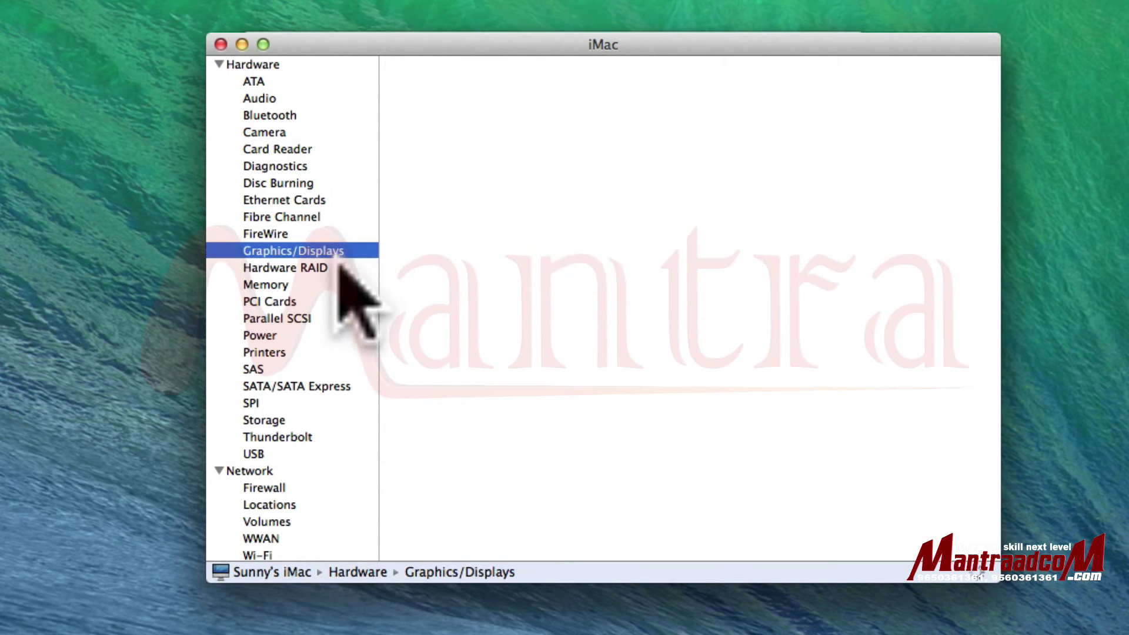
left_click(326, 284)
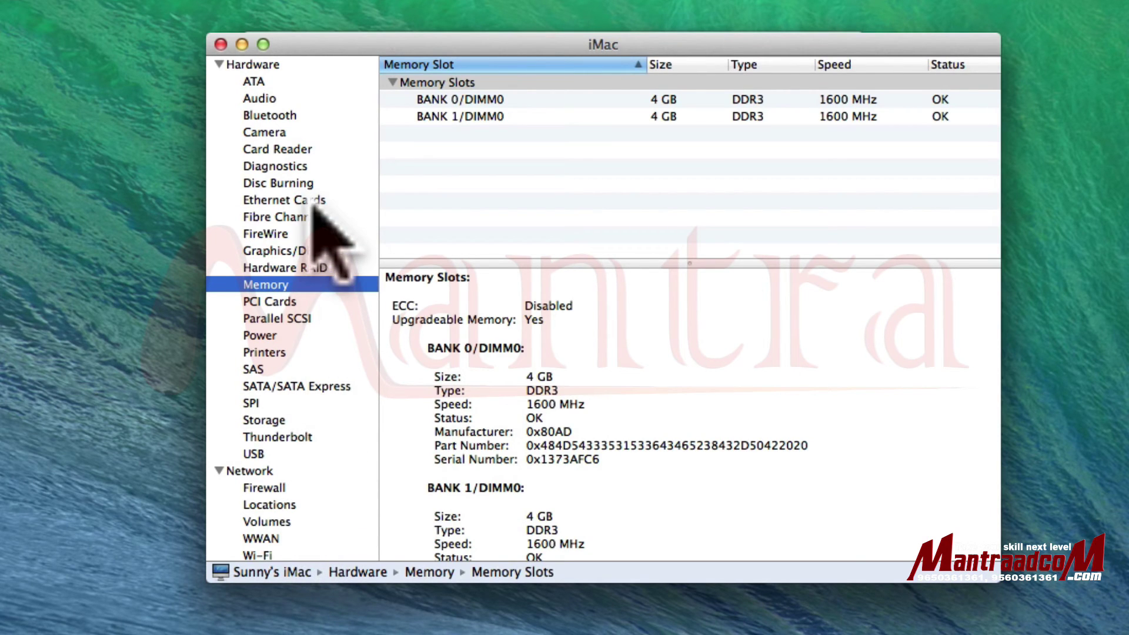
- Look over the report's Network and Software categories, and close both the report and About This Mac
scroll(313, 203, "down", 10)
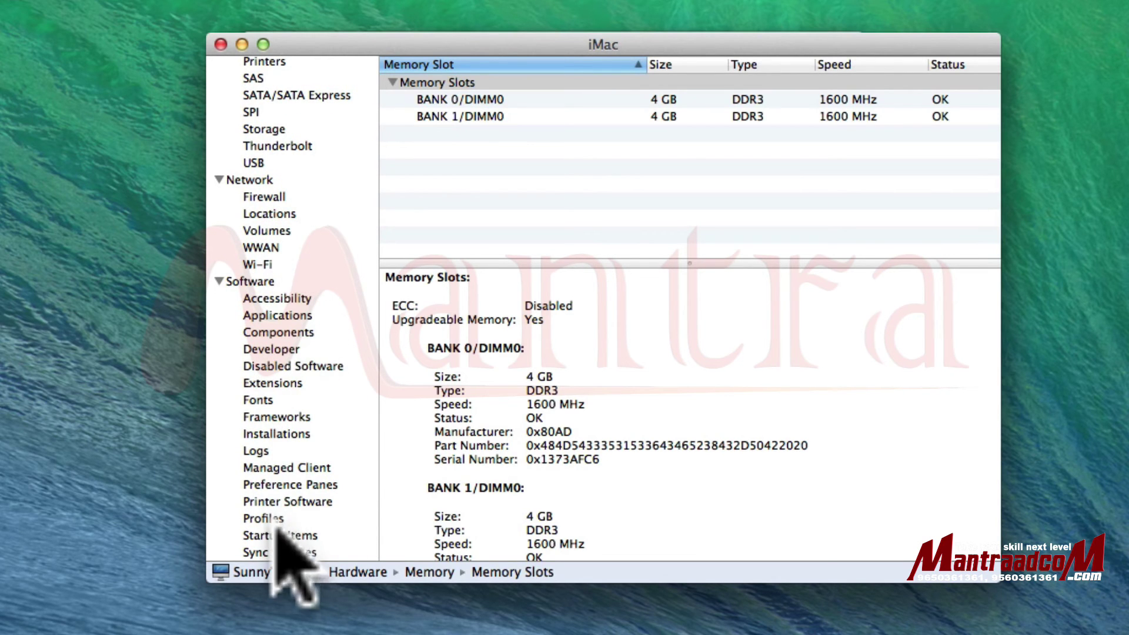
scroll(302, 259, "up", 10)
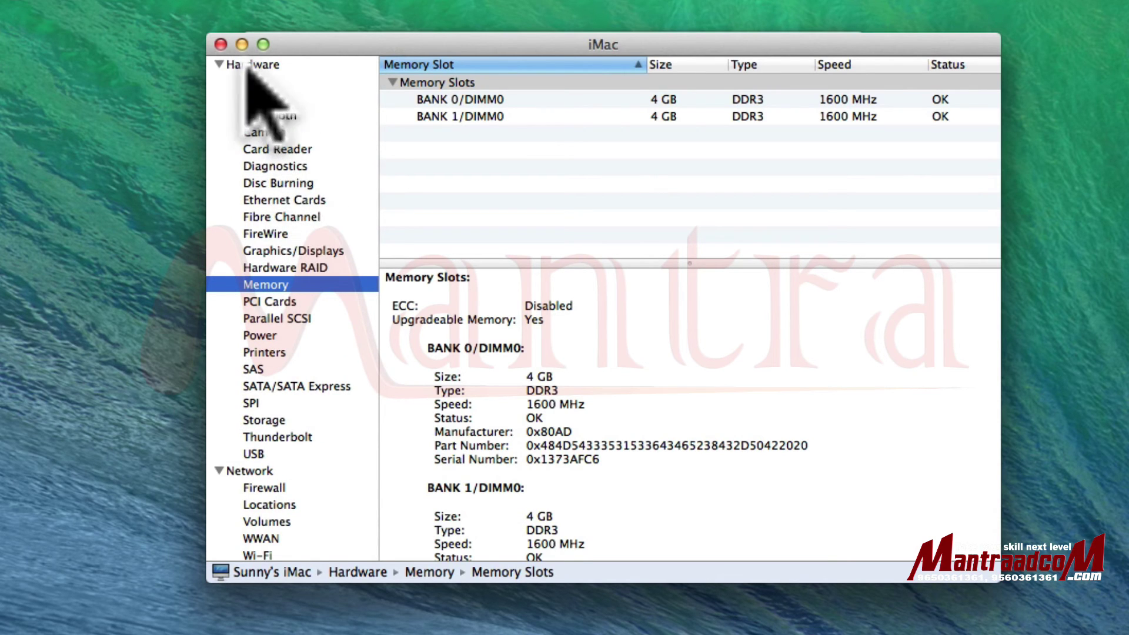
left_click(220, 44)
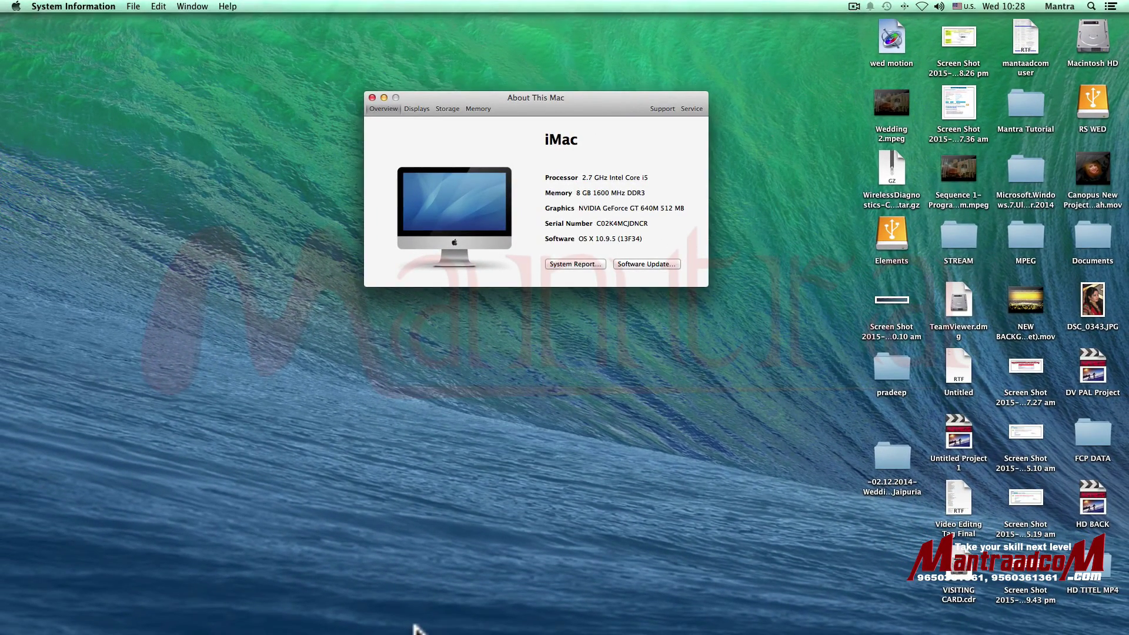
mouse_move(610, 632)
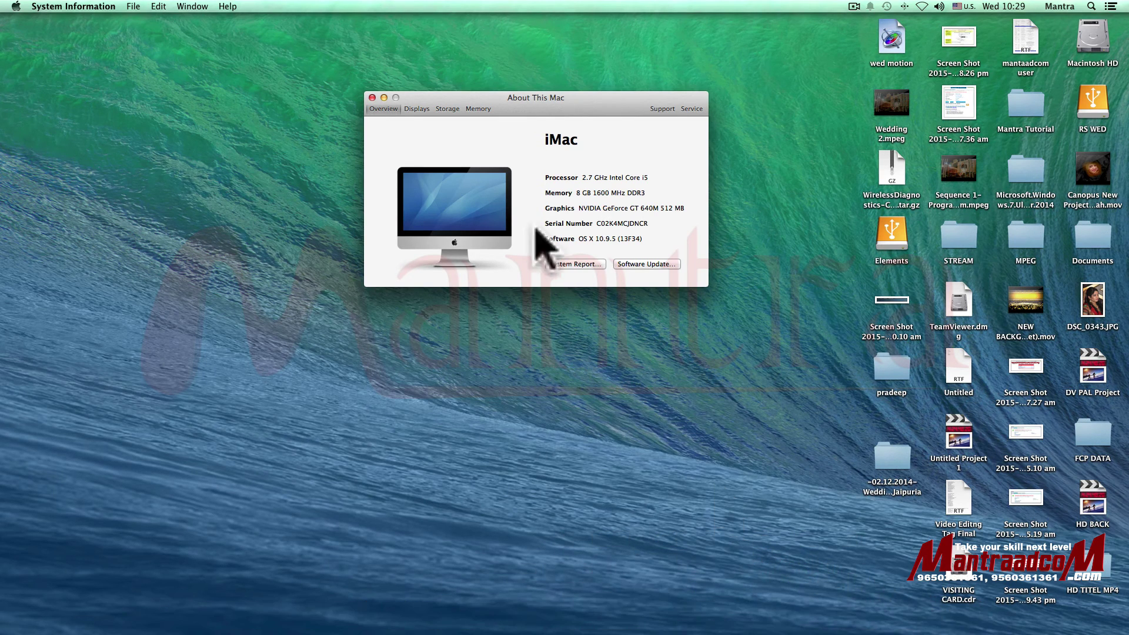
left_click(371, 98)
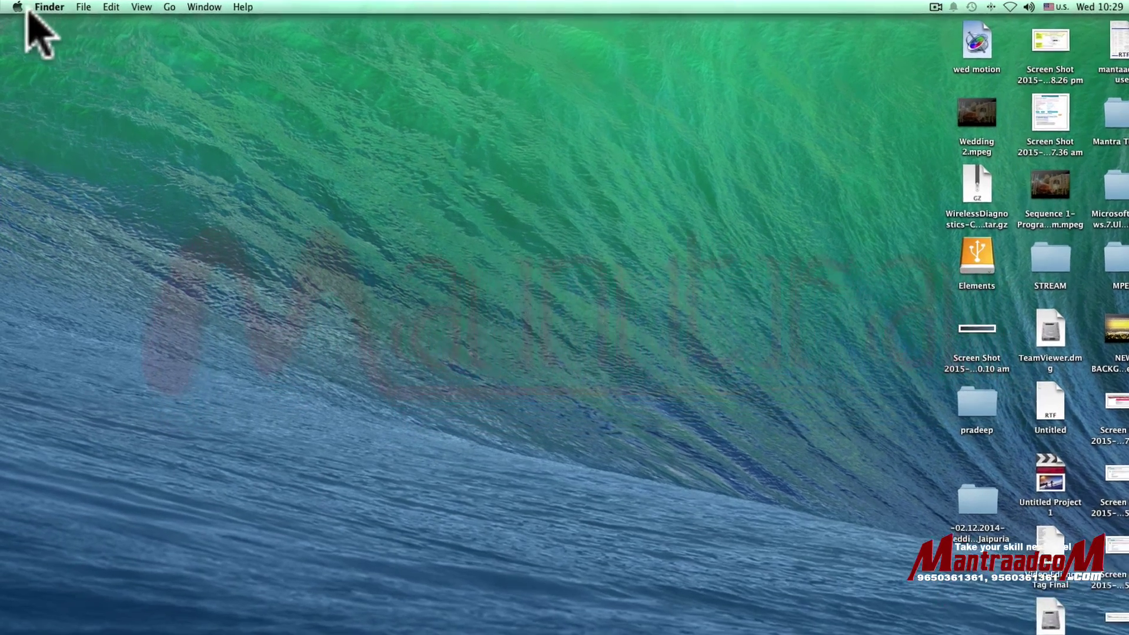
- Open System Preferences
left_click(16, 6)
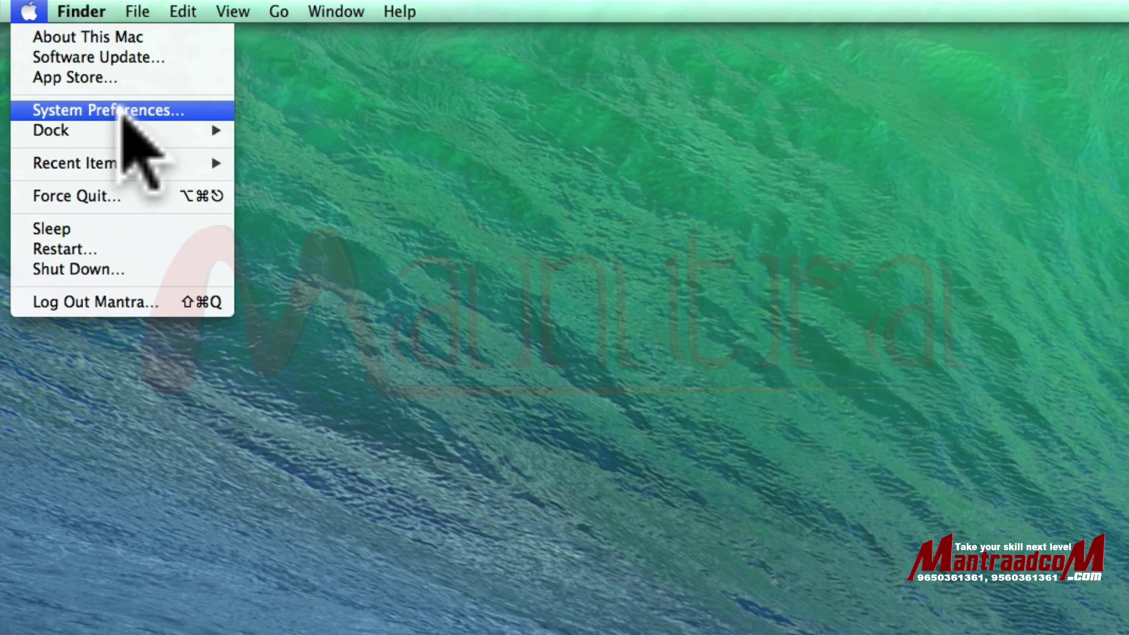
left_click(123, 111)
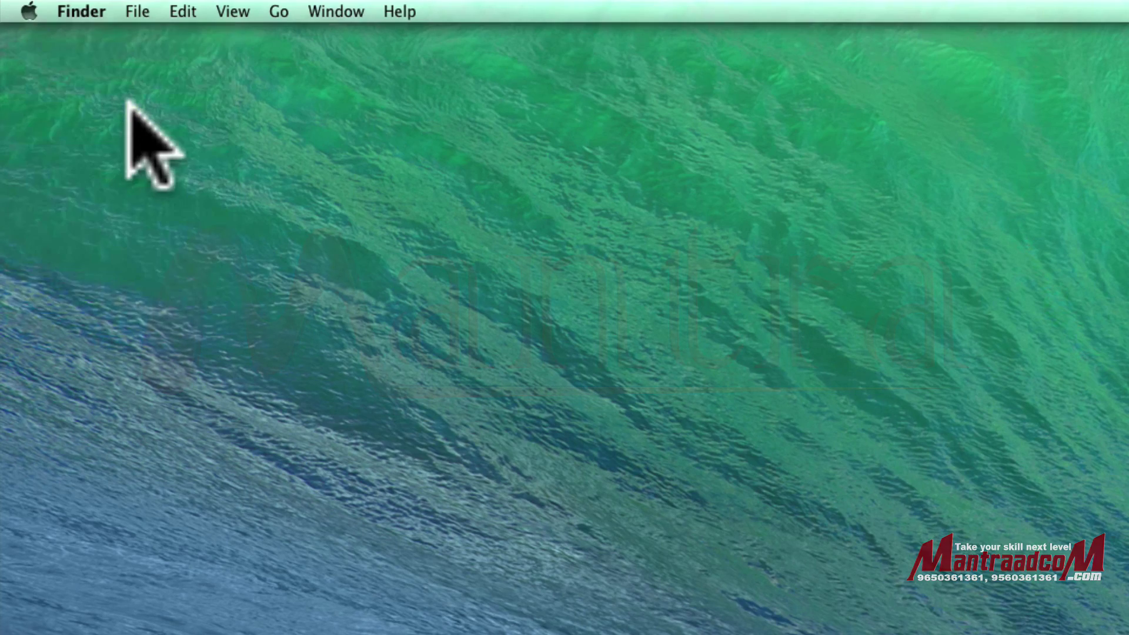